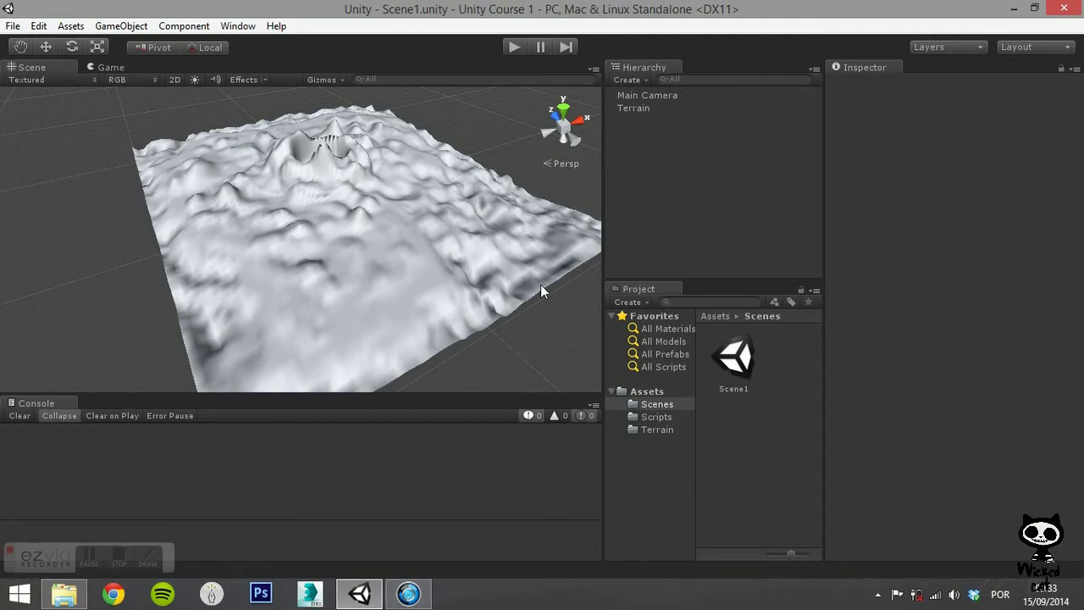
# - Select the Terrain and show its Paint Texture settings, which list no textures yet
pyautogui.click(640, 107)
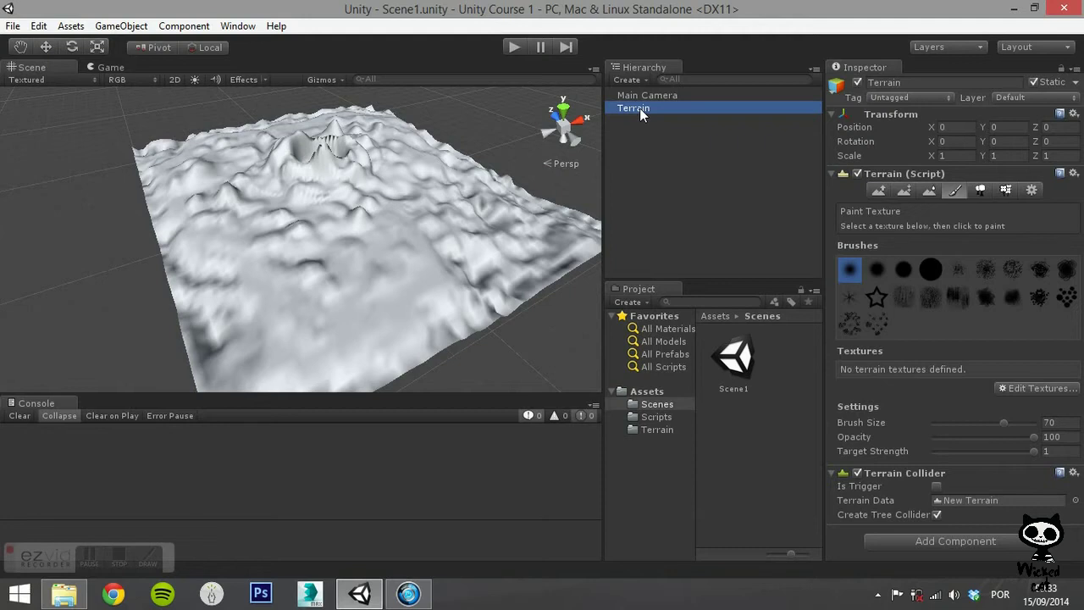
pyautogui.click(959, 191)
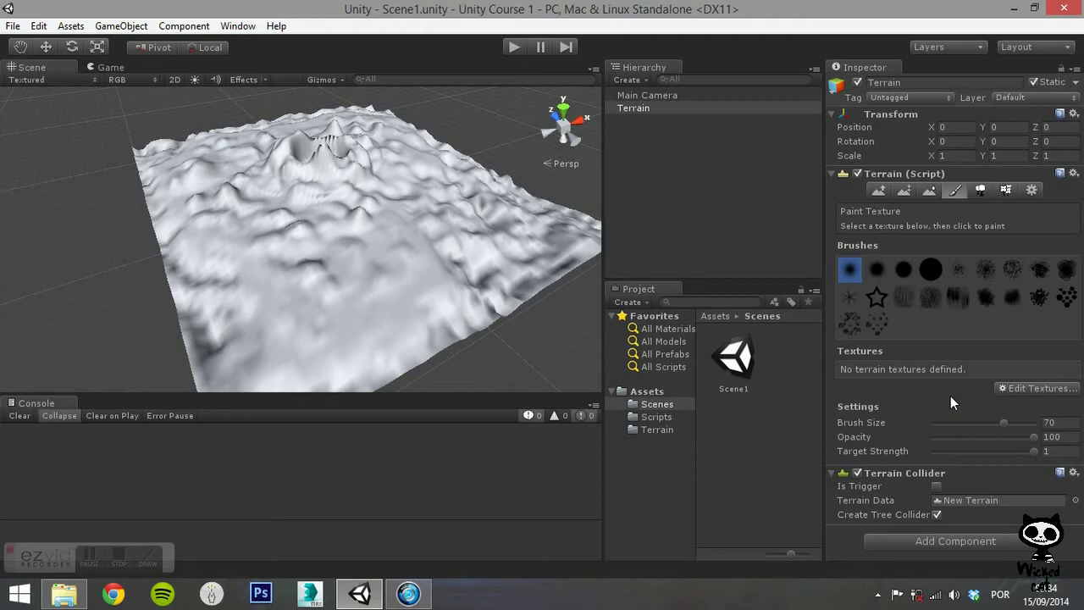
pyautogui.click(1024, 386)
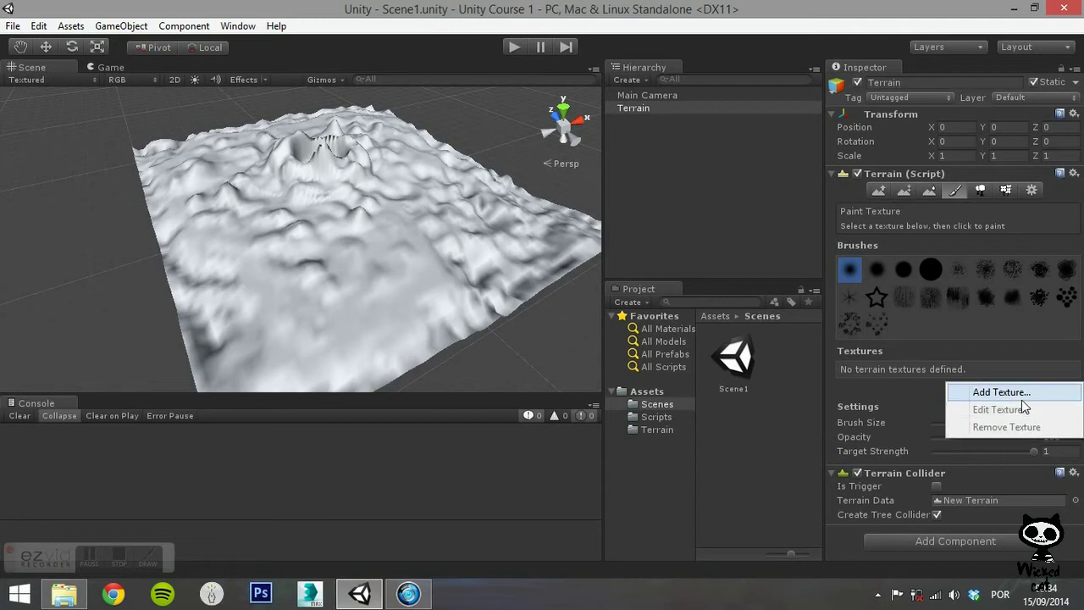
pyautogui.click(1022, 397)
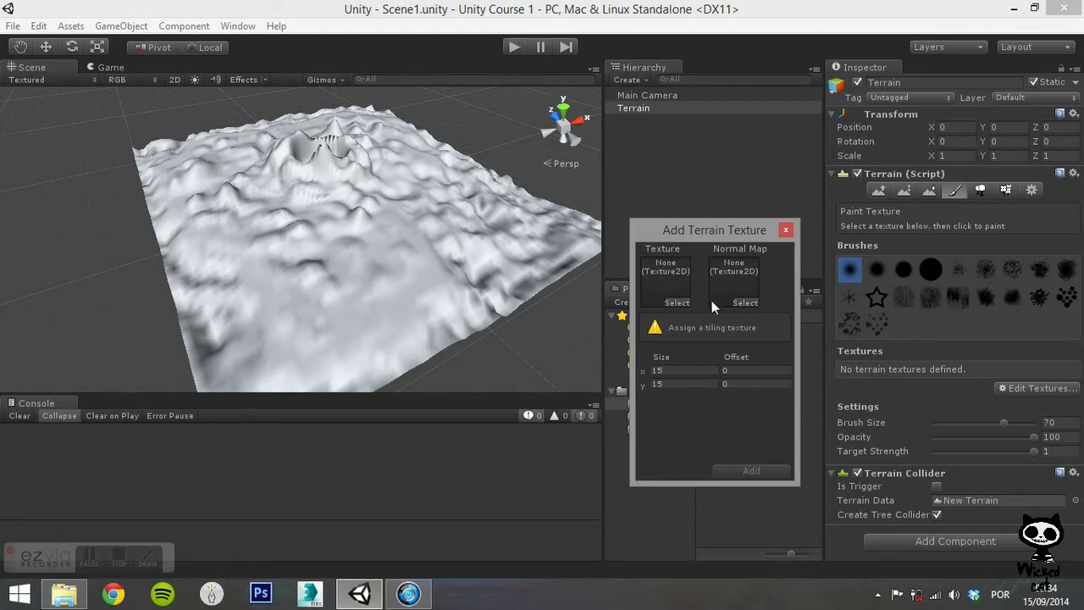
pyautogui.click(677, 304)
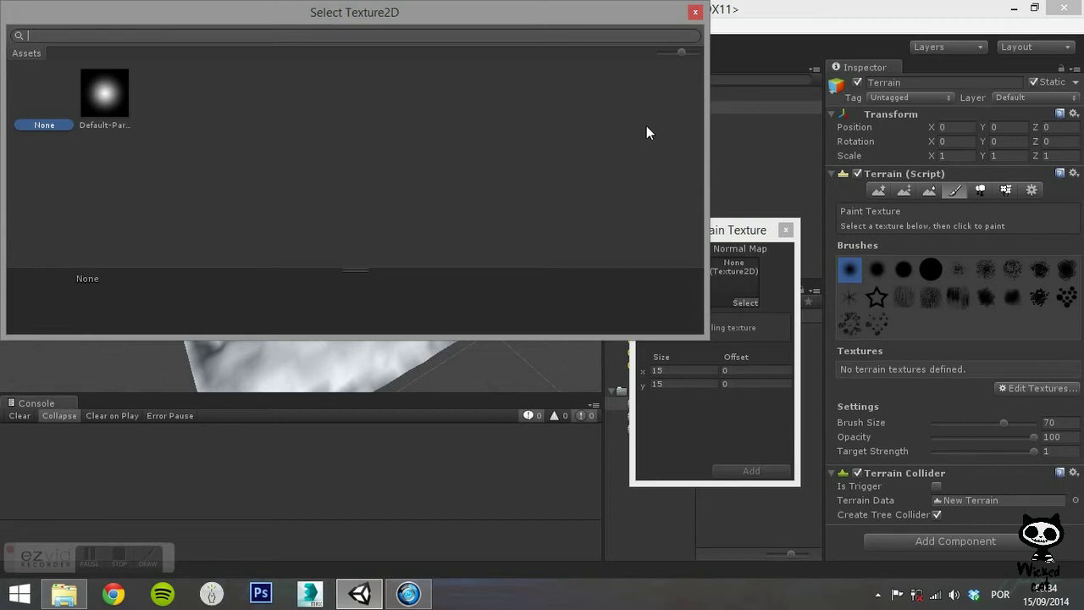
pyautogui.click(695, 12)
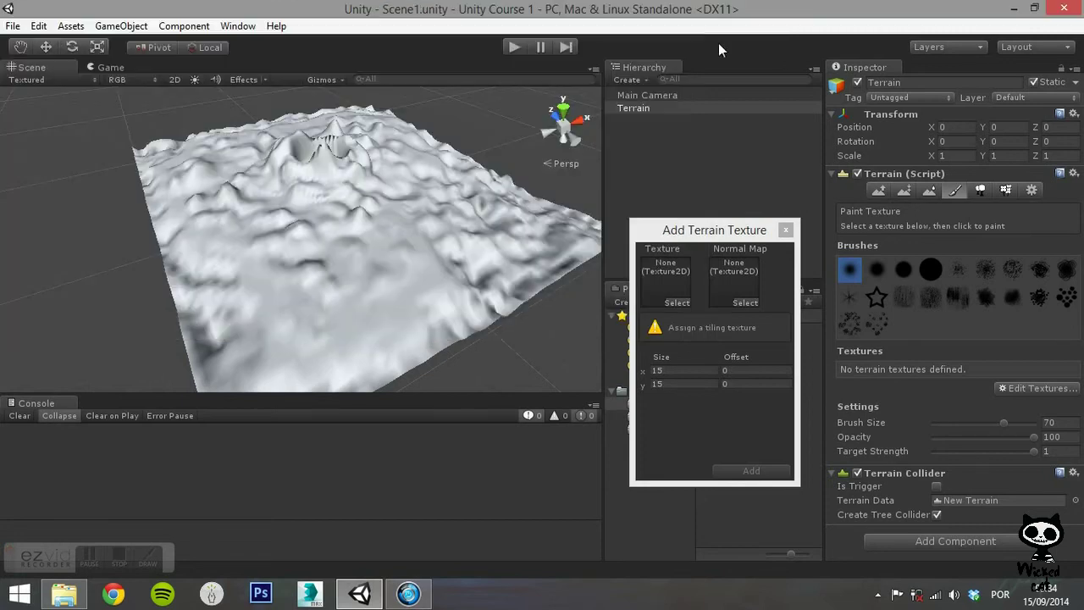
# - Cancel adding a texture and import all files from the Terrain Assets package
pyautogui.click(786, 230)
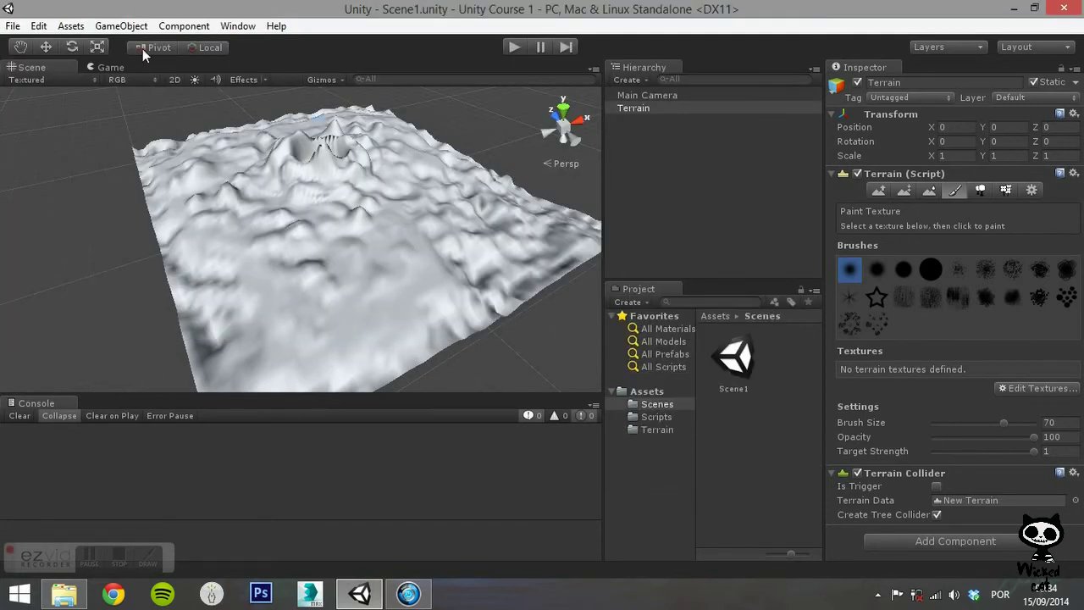
pyautogui.click(72, 26)
pyautogui.moveTo(61, 138)
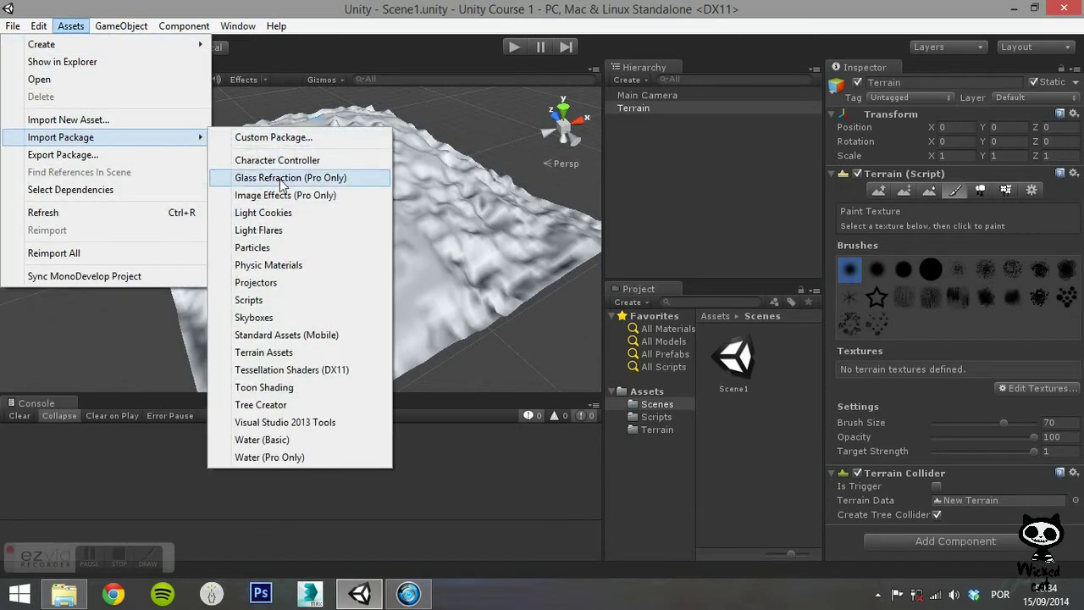
pyautogui.click(281, 352)
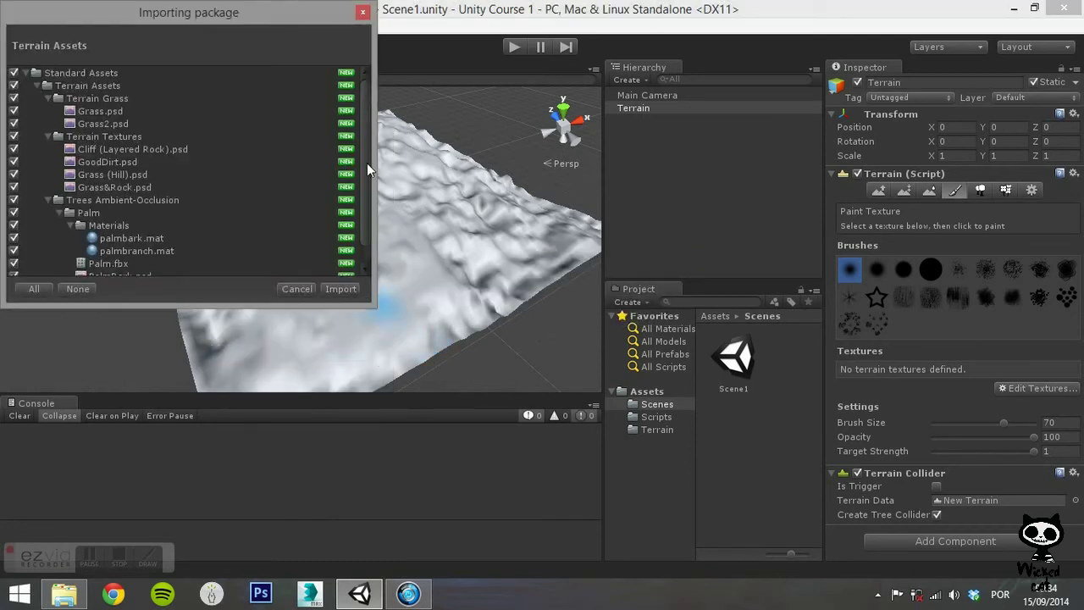
pyautogui.moveTo(364, 114)
pyautogui.mouseDown()
pyautogui.moveTo(371, 171)
pyautogui.moveTo(360, 84)
pyautogui.mouseUp()
pyautogui.click(332, 292)
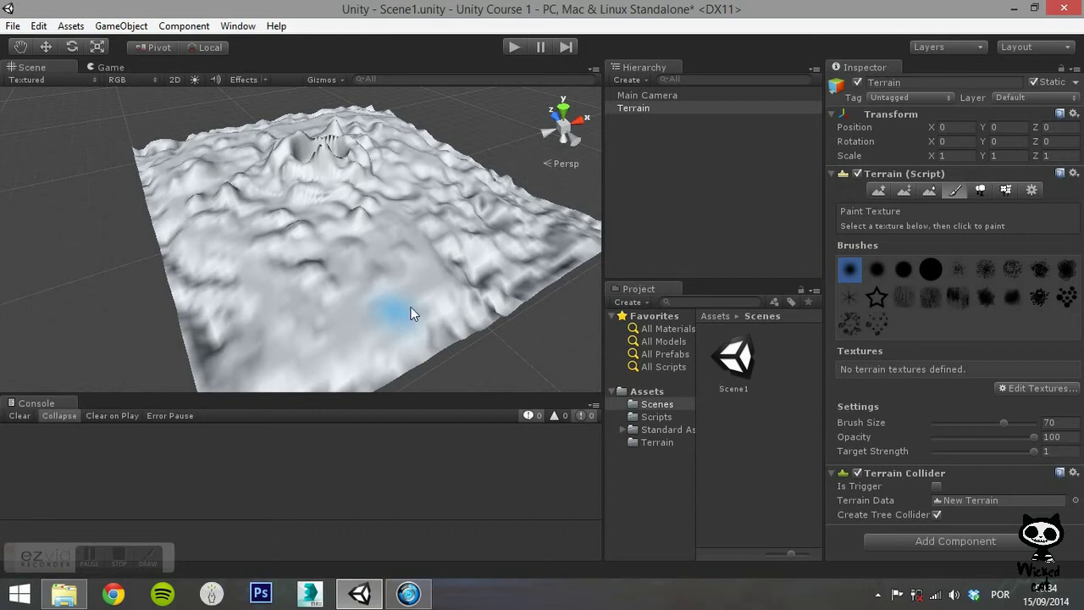
pyautogui.click(654, 441)
# - Browse the imported Standard Assets and Terrain Assets folders
pyautogui.click(659, 430)
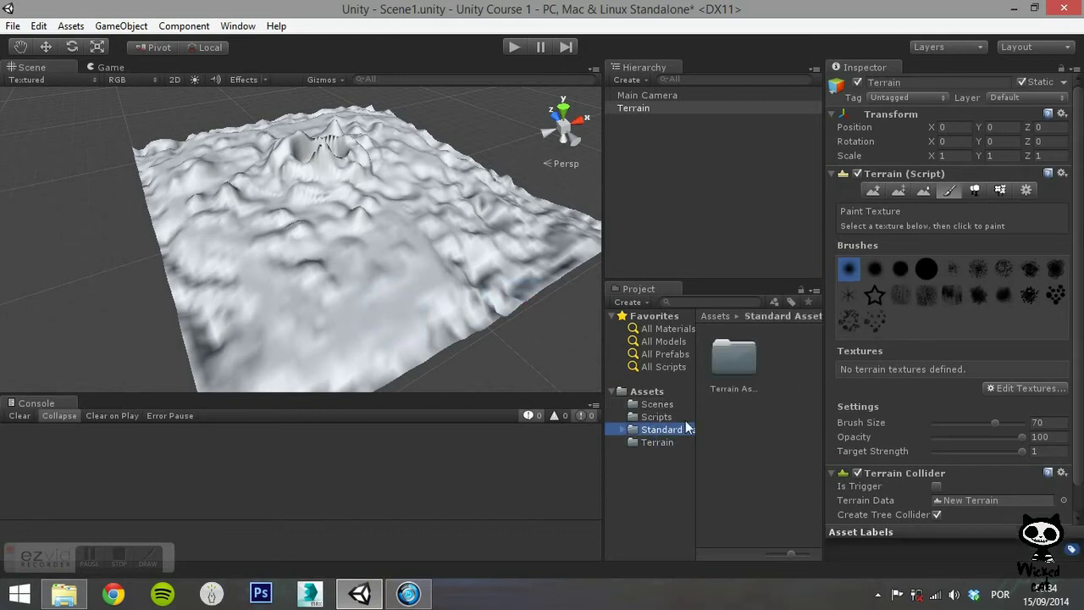
pyautogui.doubleClick(742, 367)
pyautogui.click(618, 429)
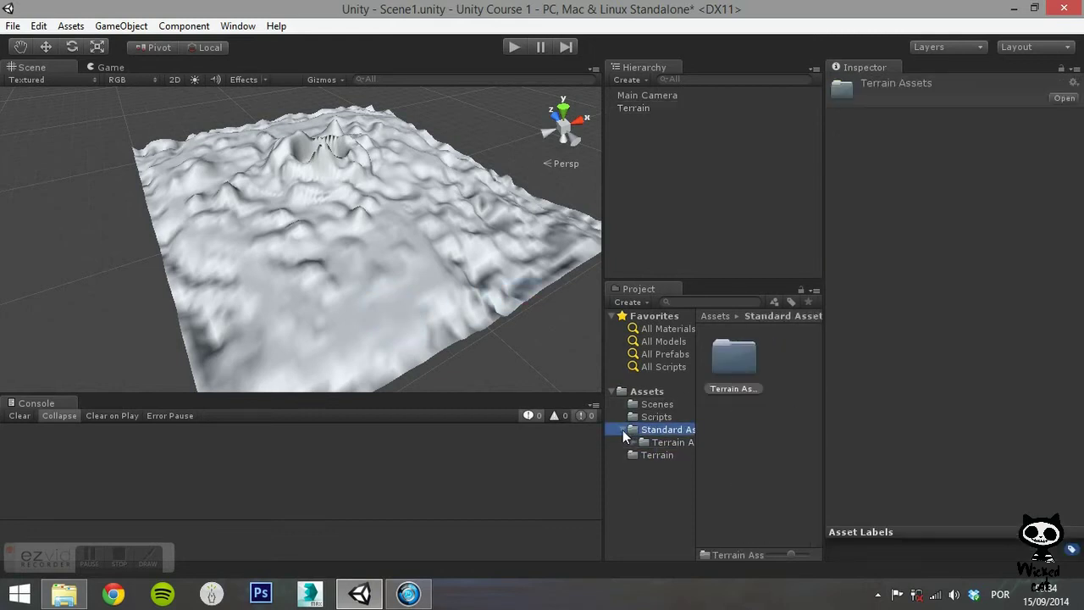
# - Add GoodDirt as the terrain's first texture, covering the whole surface
pyautogui.click(648, 109)
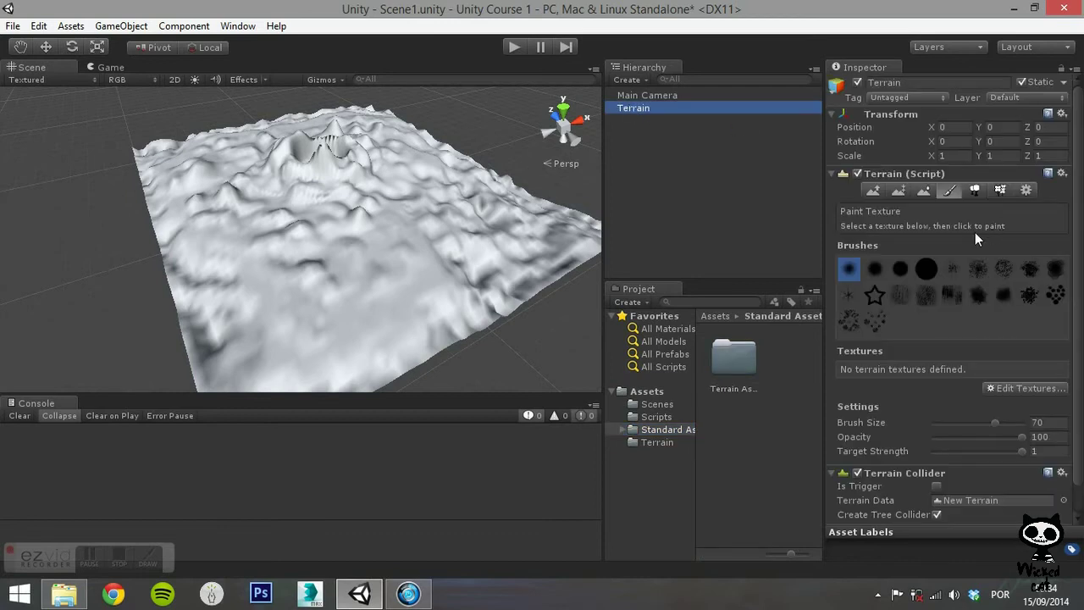
pyautogui.click(1015, 386)
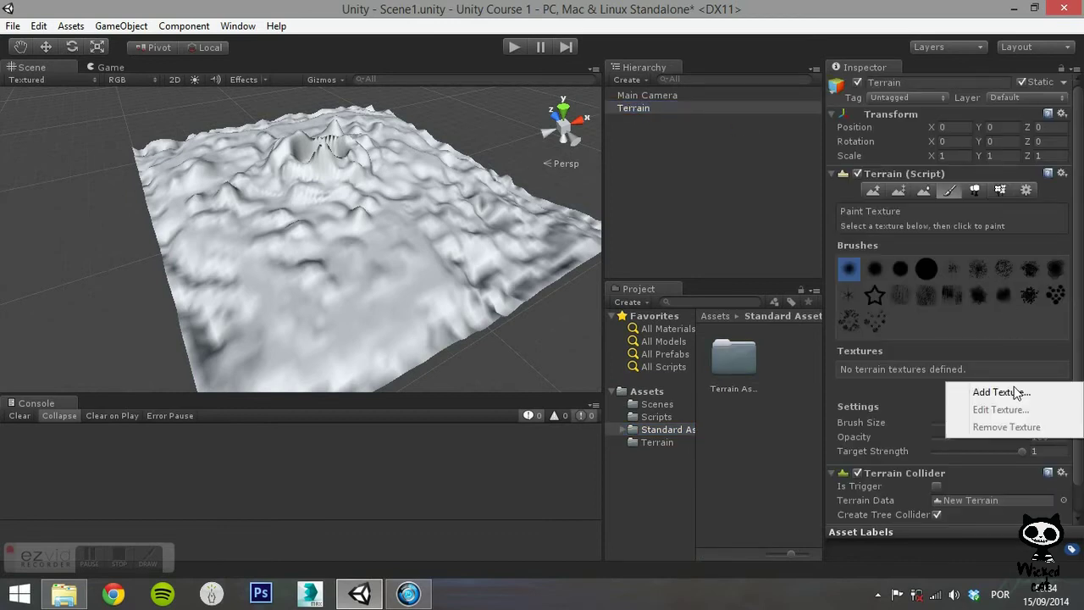
pyautogui.click(1013, 392)
pyautogui.click(686, 300)
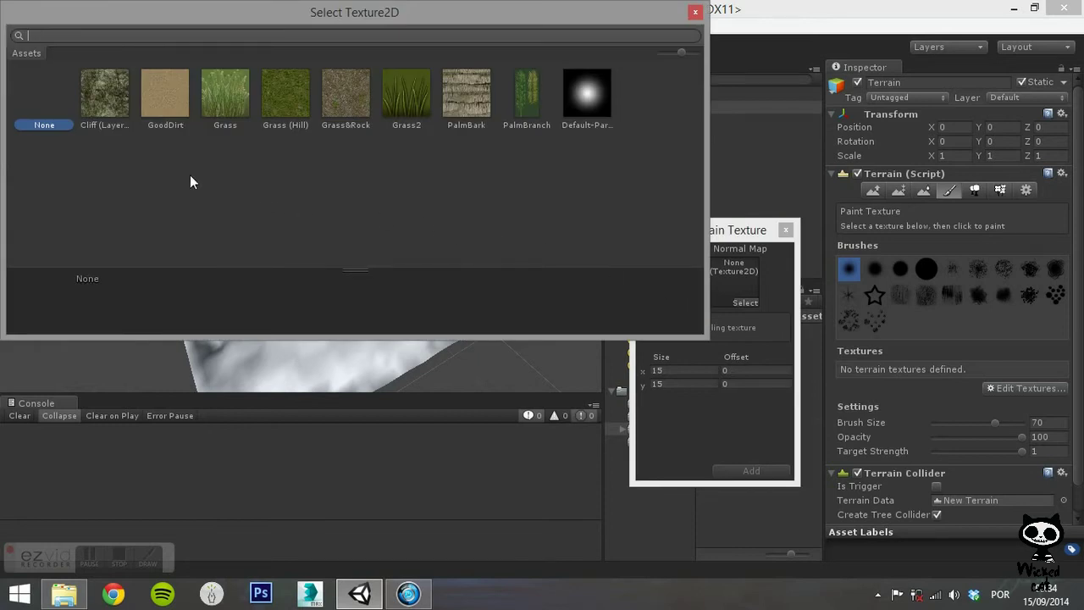
pyautogui.doubleClick(169, 124)
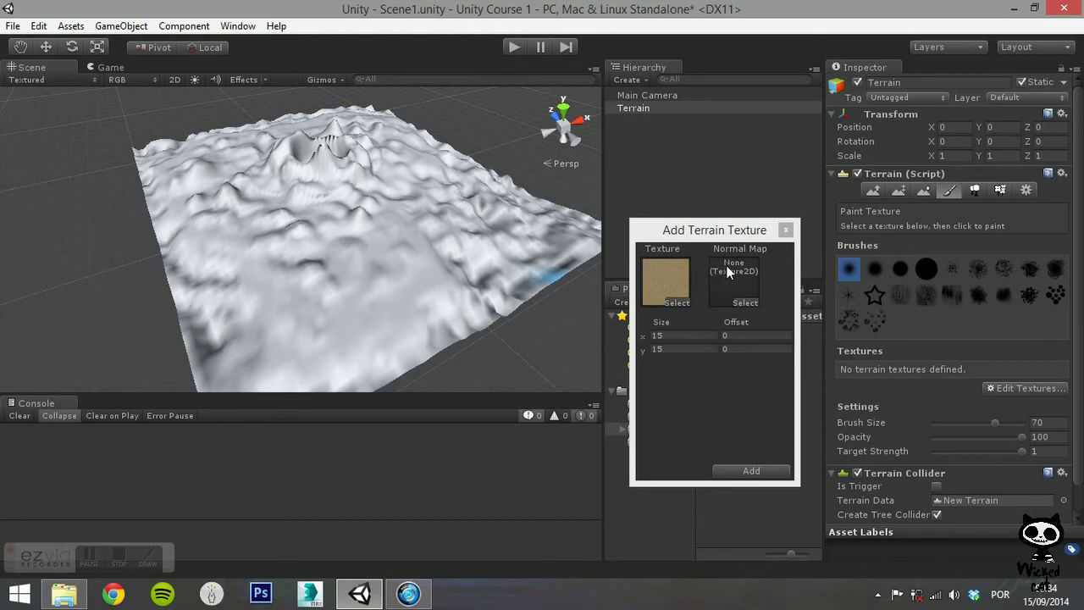
pyautogui.click(742, 475)
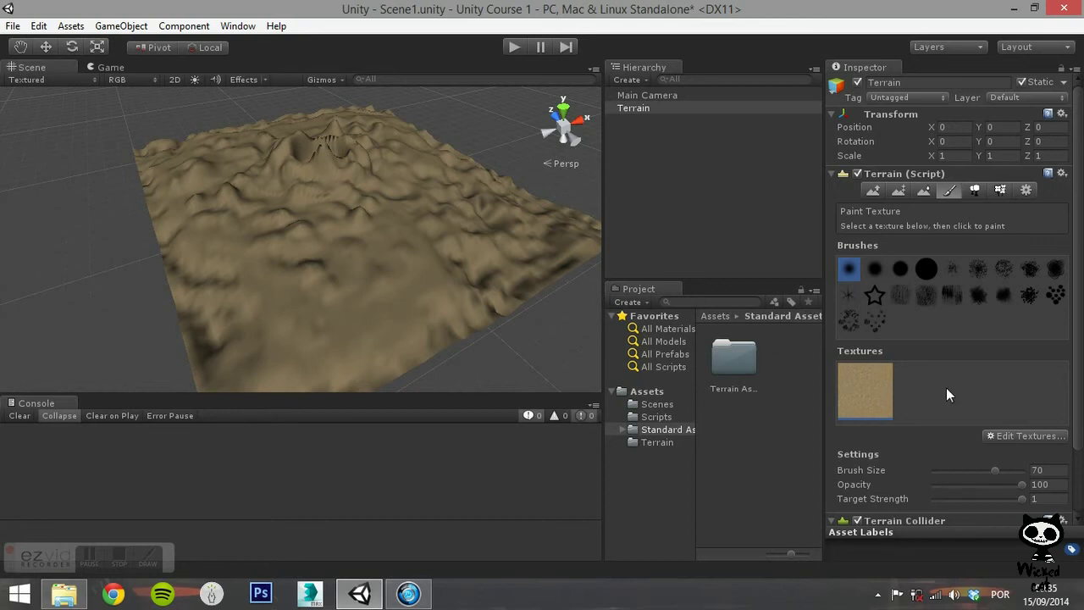
# - Add the grass texture as the terrain's second texture
pyautogui.click(1003, 435)
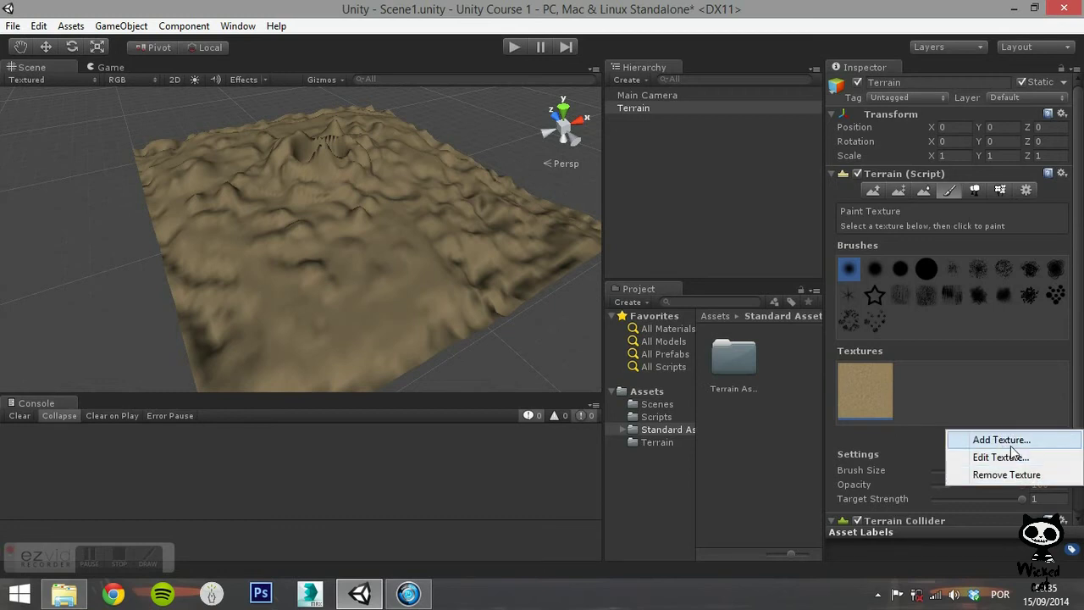
pyautogui.click(1010, 444)
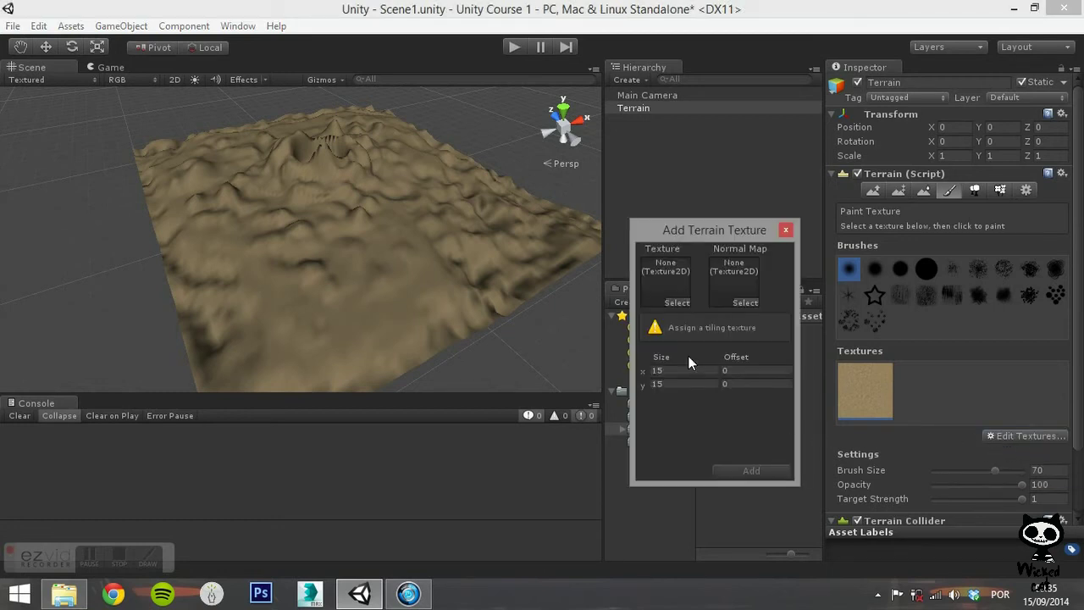
pyautogui.click(678, 305)
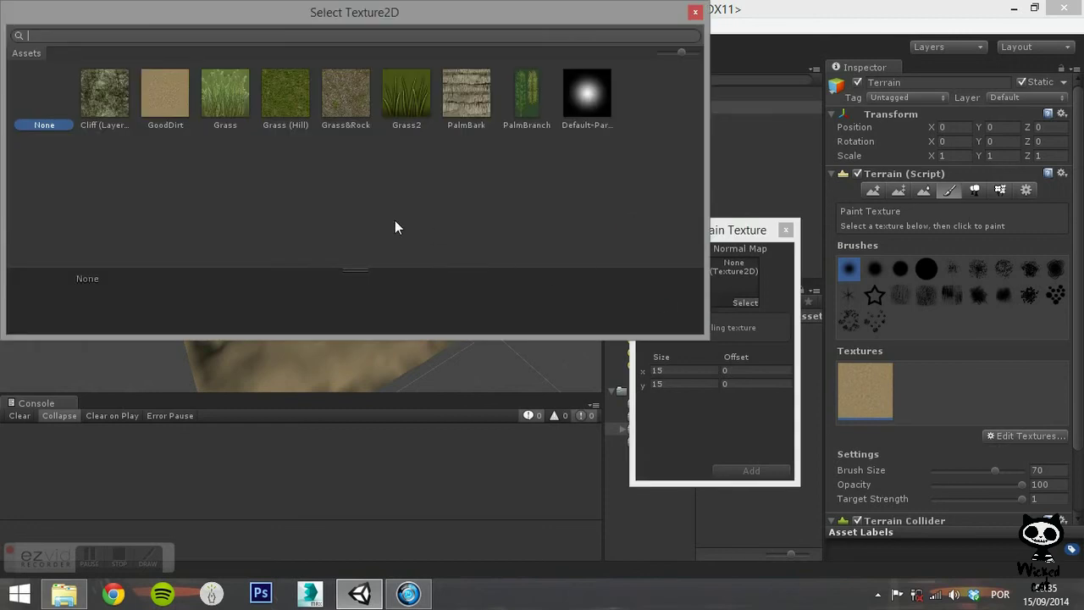
pyautogui.doubleClick(279, 110)
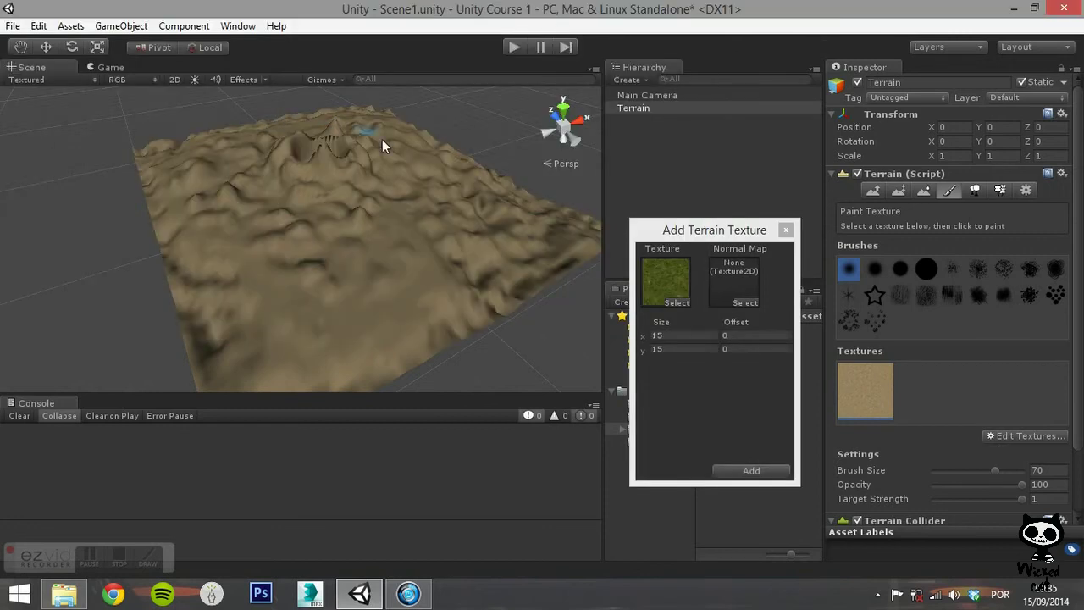
pyautogui.click(734, 471)
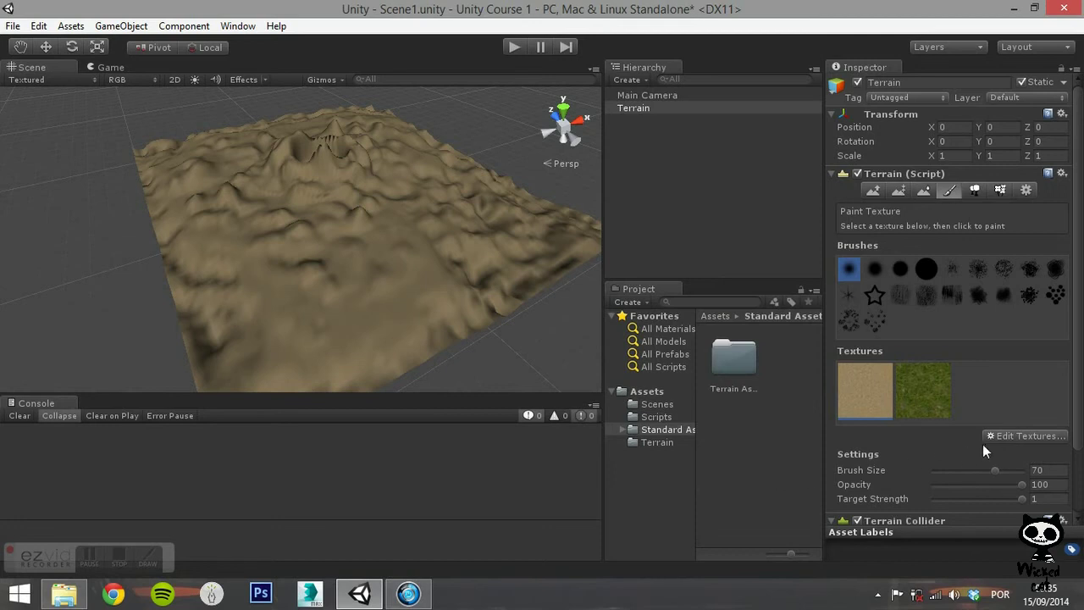
# - Start adding a third terrain texture and browse the available textures
pyautogui.click(996, 440)
pyautogui.click(1017, 439)
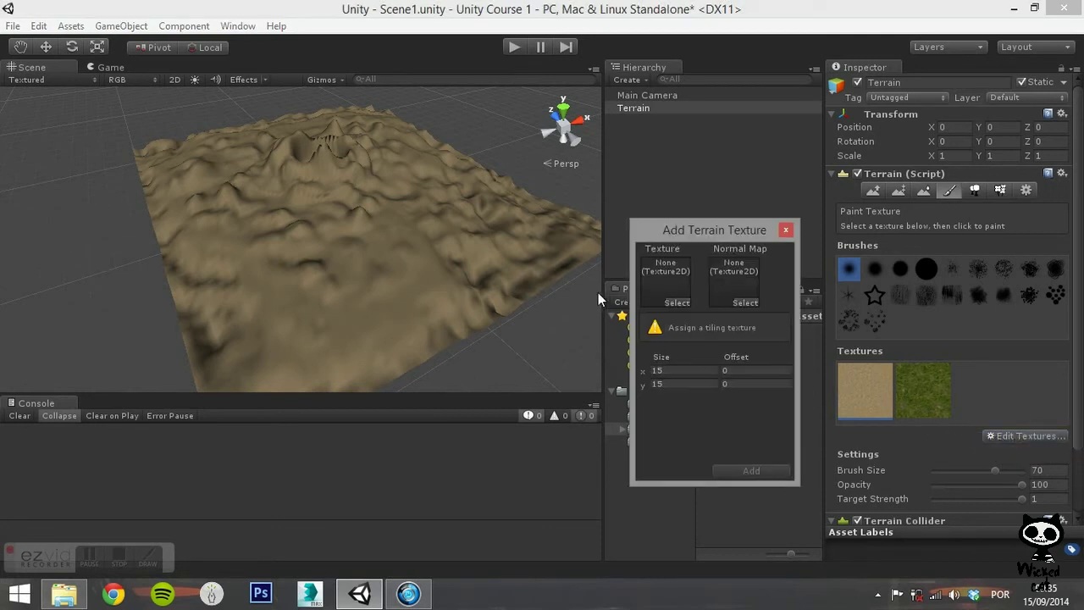
pyautogui.click(677, 306)
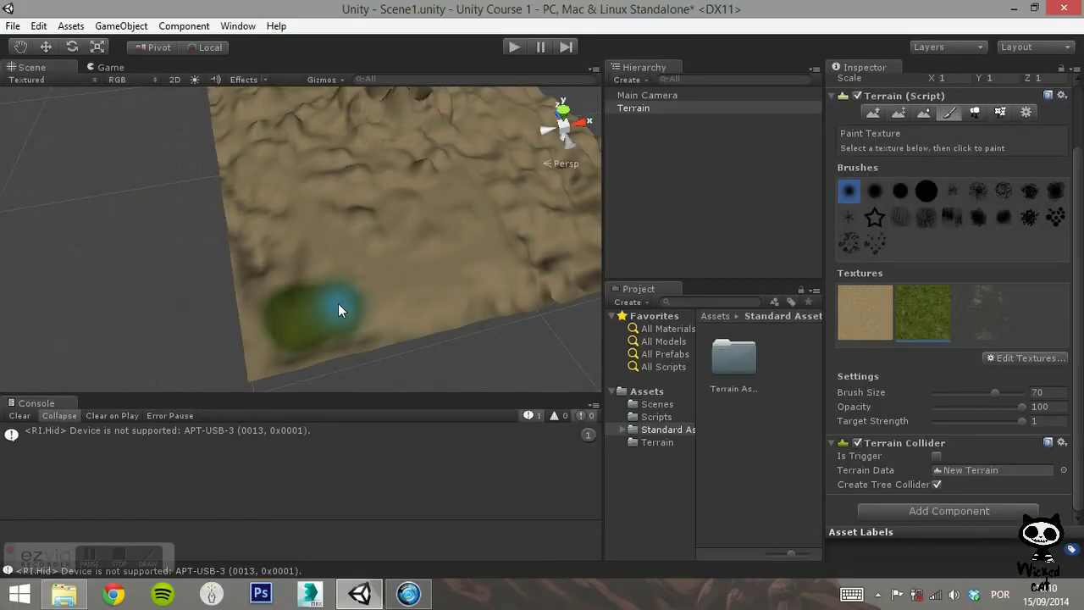
# - Paint more grass around the green patch, extending it near the top
pyautogui.click(390, 290)
pyautogui.moveTo(274, 281)
pyautogui.keyDown('alt'); pyautogui.mouseDown()
pyautogui.moveTo(413, 235)
pyautogui.moveTo(704, 292)
pyautogui.moveTo(685, 284)
pyautogui.mouseUp(); pyautogui.keyUp('alt')
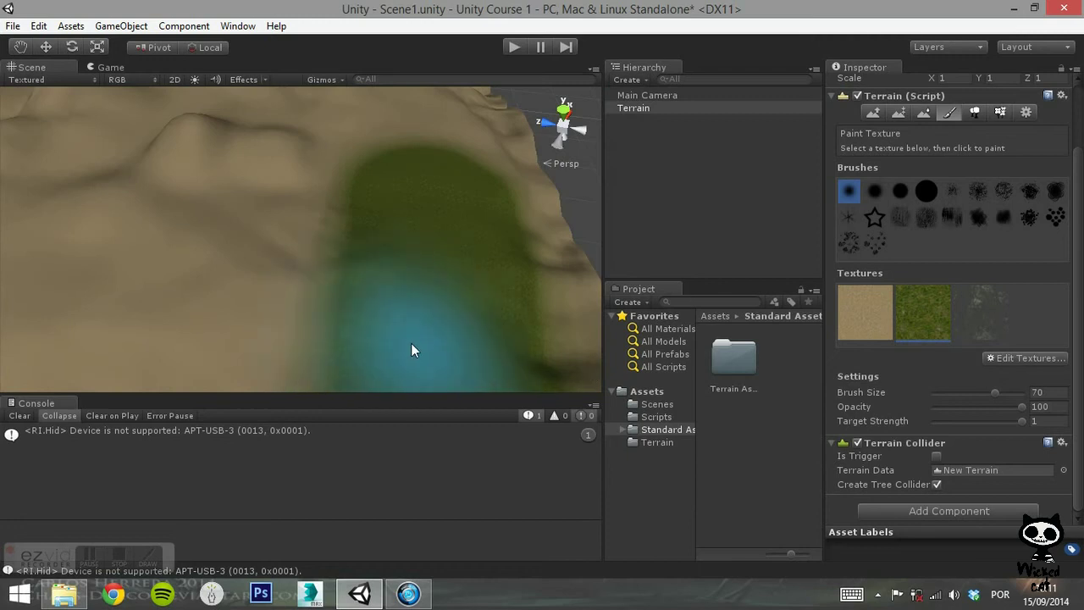
pyautogui.moveTo(367, 292)
pyautogui.keyDown('alt'); pyautogui.mouseDown()
pyautogui.moveTo(254, 363)
pyautogui.moveTo(159, 305)
pyautogui.moveTo(267, 277)
pyautogui.moveTo(280, 174)
pyautogui.moveTo(450, 264)
pyautogui.moveTo(422, 271)
pyautogui.mouseUp(); pyautogui.keyUp('alt')
pyautogui.scroll(-2, 422, 271)
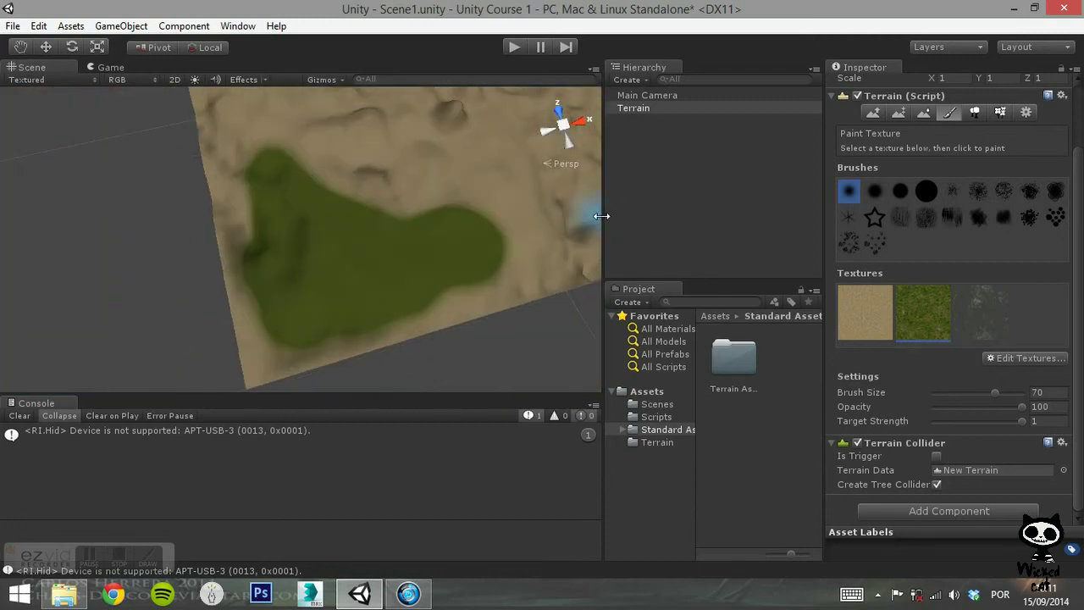
pyautogui.moveTo(506, 177); pyautogui.dragTo(498, 134)
pyautogui.scroll(-1, 306, 205)
pyautogui.scroll(-1, 320, 181)
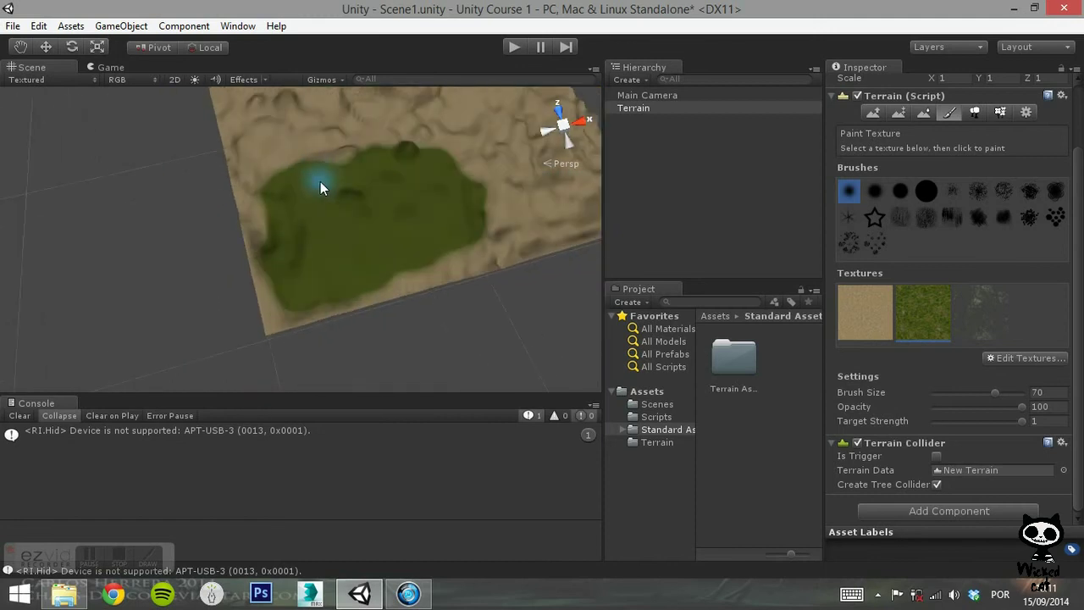
pyautogui.moveTo(285, 287)
pyautogui.mouseDown(button='right')
pyautogui.moveTo(204, 175)
pyautogui.moveTo(227, 265)
pyautogui.mouseUp(button='right')
pyautogui.press('w')
pyautogui.click(955, 189)
# - Paint grass over the left side and upper-right sandy areas of the terrain
pyautogui.moveTo(254, 297)
pyautogui.mouseDown()
pyautogui.moveTo(129, 205)
pyautogui.moveTo(185, 152)
pyautogui.mouseUp()
pyautogui.scroll(-5, 143, 174)
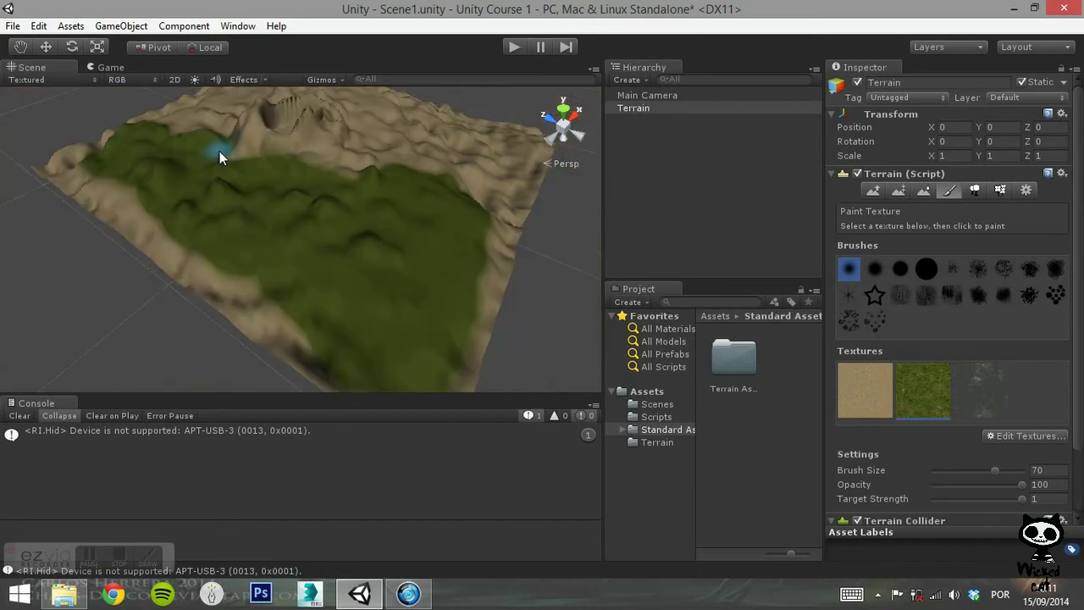
pyautogui.moveTo(414, 130); pyautogui.dragTo(546, 21, button='right')
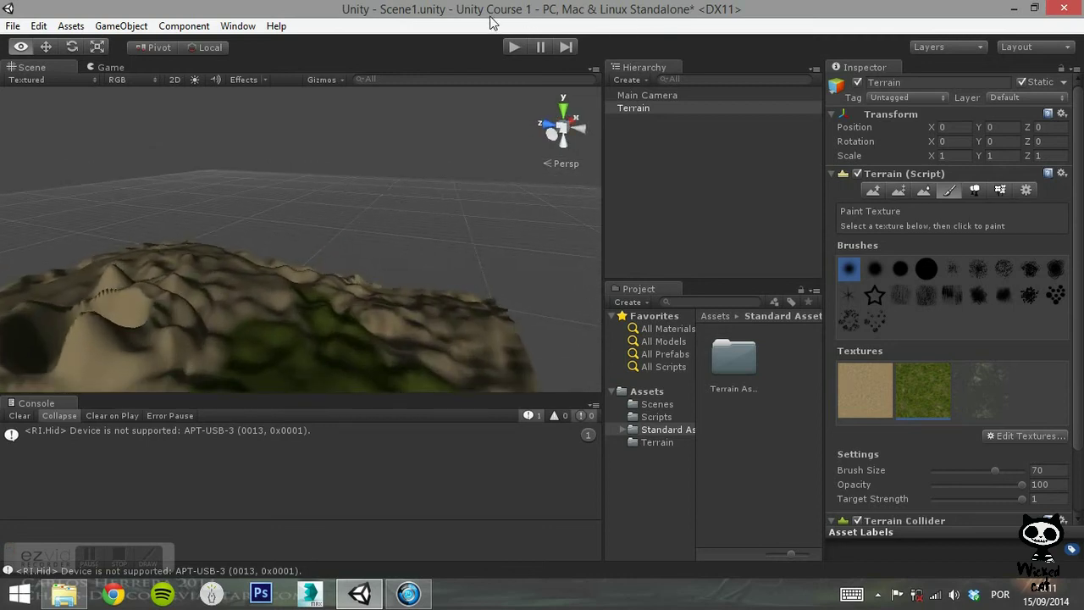
pyautogui.scroll(5, 177, 218)
pyautogui.moveTo(358, 296)
pyautogui.mouseDown(button='right')
pyautogui.moveTo(542, 177)
pyautogui.moveTo(477, 306)
pyautogui.moveTo(354, 242)
pyautogui.moveTo(421, 213)
pyautogui.moveTo(449, 136)
pyautogui.moveTo(48, 181)
pyautogui.moveTo(642, 254)
pyautogui.moveTo(663, 344)
pyautogui.moveTo(775, 394)
pyautogui.moveTo(523, 393)
pyautogui.mouseUp(button='right')
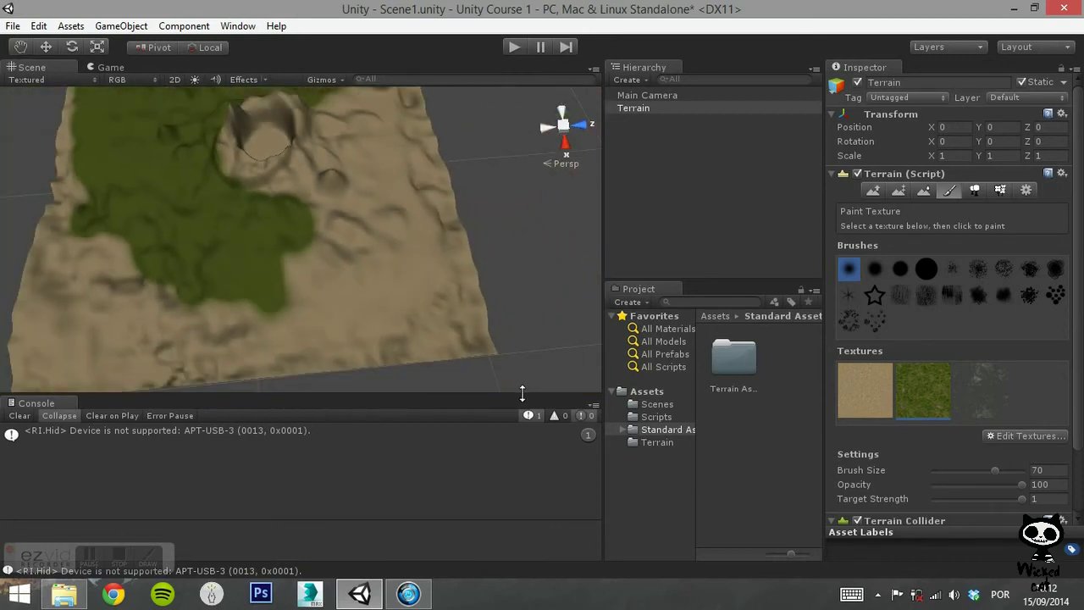
pyautogui.moveTo(227, 322); pyautogui.dragTo(364, 310)
pyautogui.moveTo(402, 193); pyautogui.dragTo(355, 229)
pyautogui.scroll(-2, 372, 129)
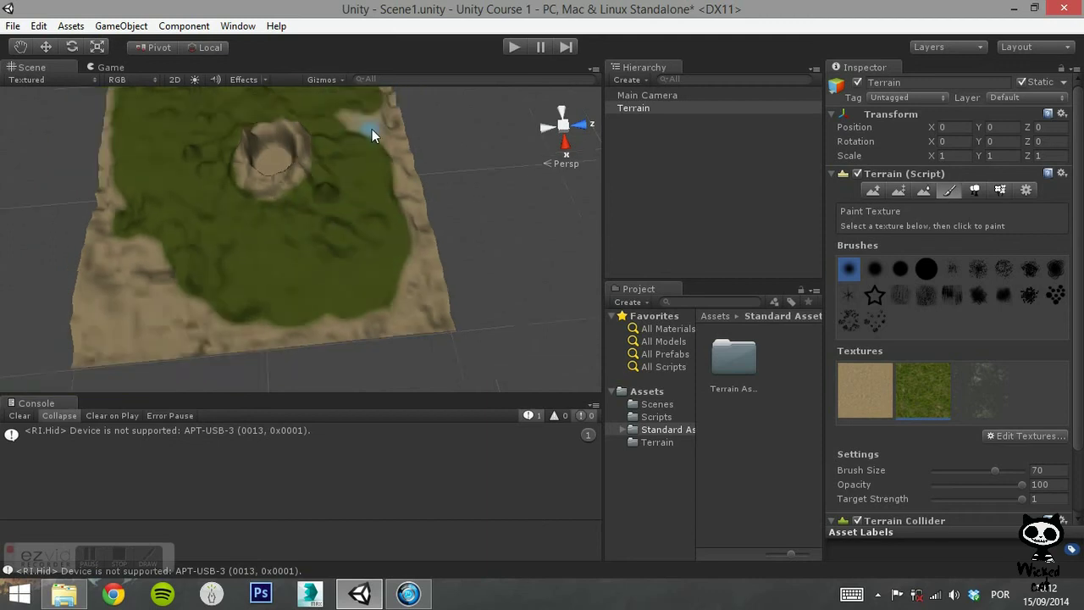
pyautogui.scroll(-2, 372, 129)
pyautogui.scroll(3, 367, 125)
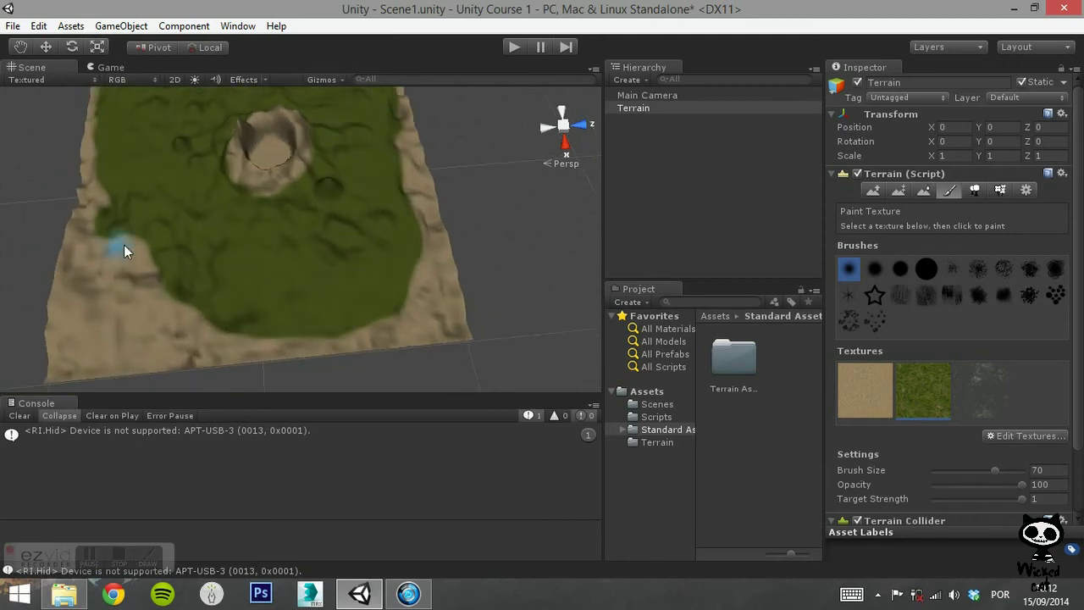
# - Select the third texture and set paint opacity to 50
pyautogui.click(976, 381)
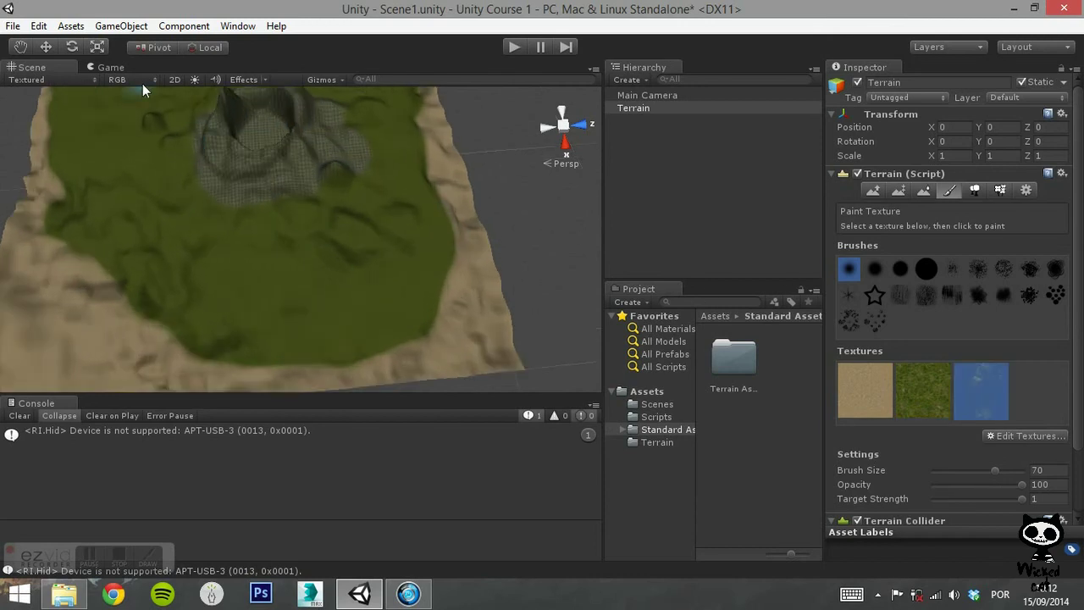
pyautogui.scroll(3, 251, 106)
pyautogui.scroll(5, 272, 213)
pyautogui.moveTo(272, 214)
pyautogui.keyDown('alt'); pyautogui.mouseDown()
pyautogui.moveTo(106, 107)
pyautogui.moveTo(376, 180)
pyautogui.moveTo(545, 260)
pyautogui.moveTo(182, 201)
pyautogui.moveTo(315, 303)
pyautogui.mouseUp(); pyautogui.keyUp('alt')
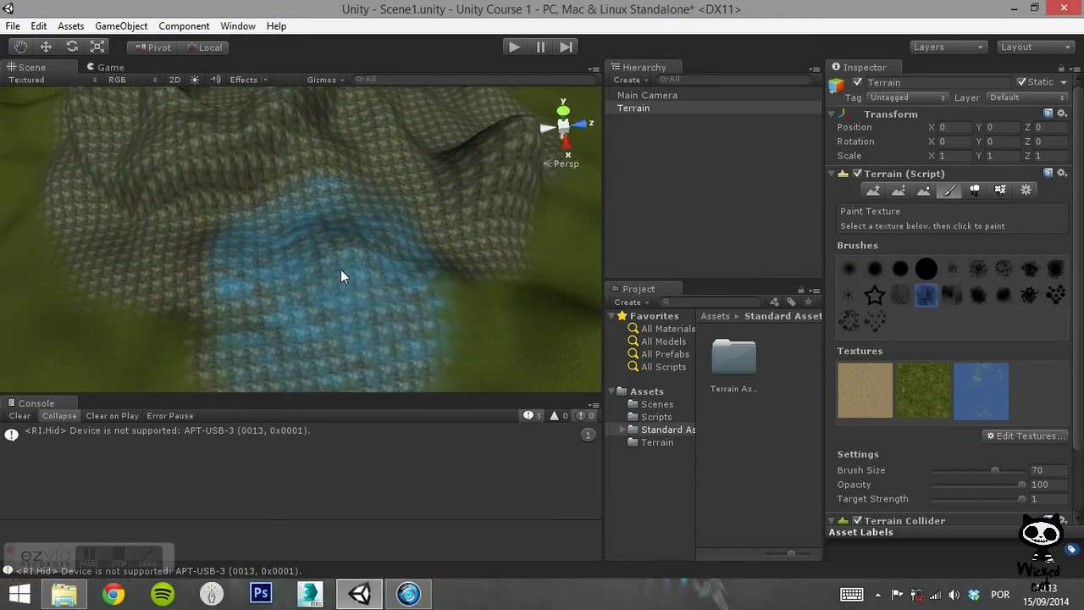
pyautogui.moveTo(1021, 486); pyautogui.dragTo(932, 486)
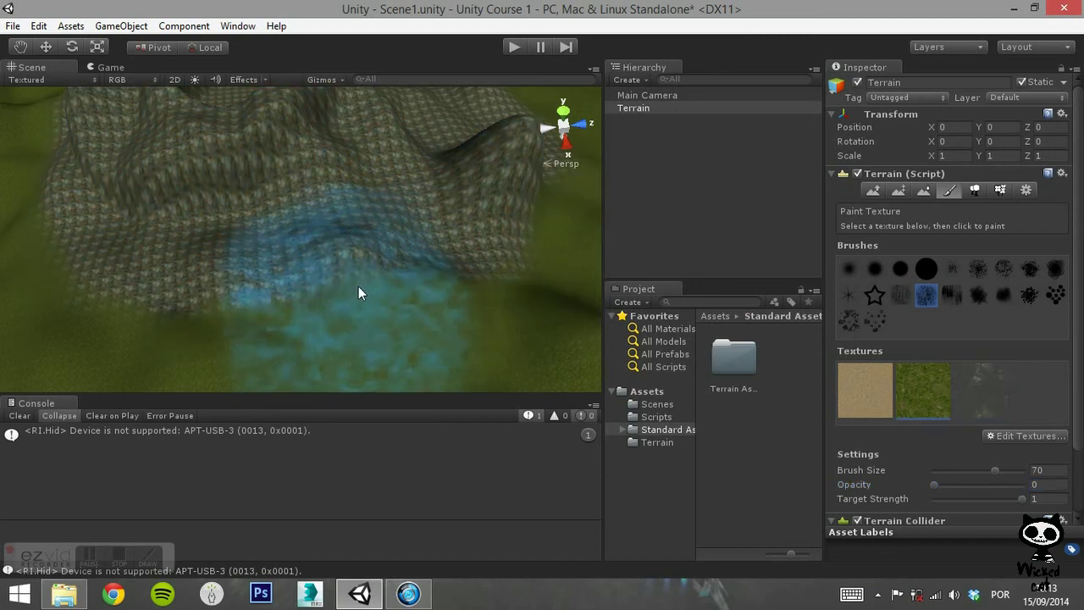
pyautogui.click(988, 484)
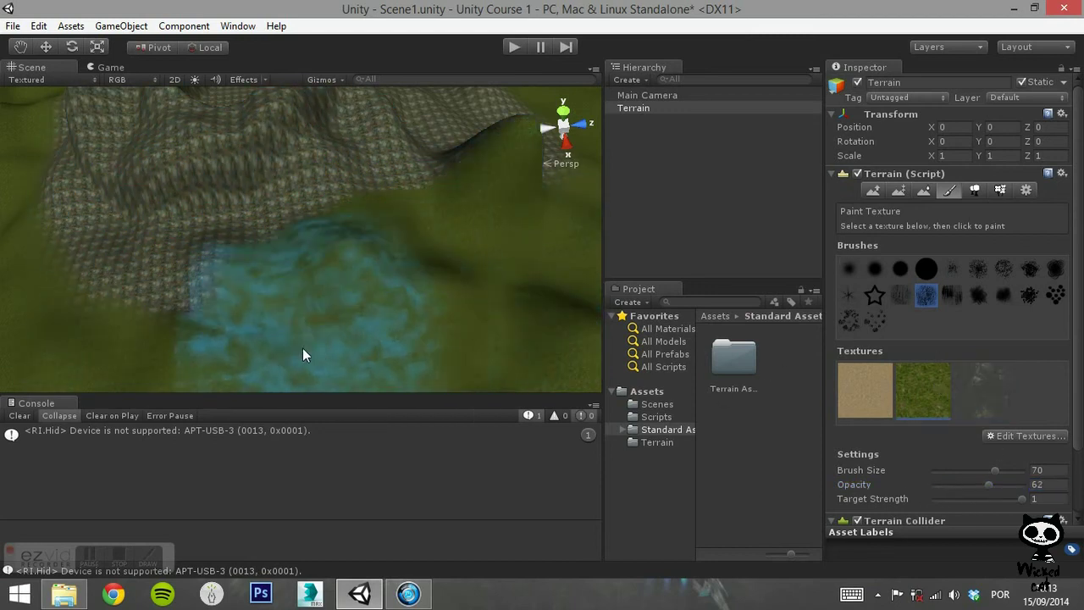
pyautogui.click(977, 485)
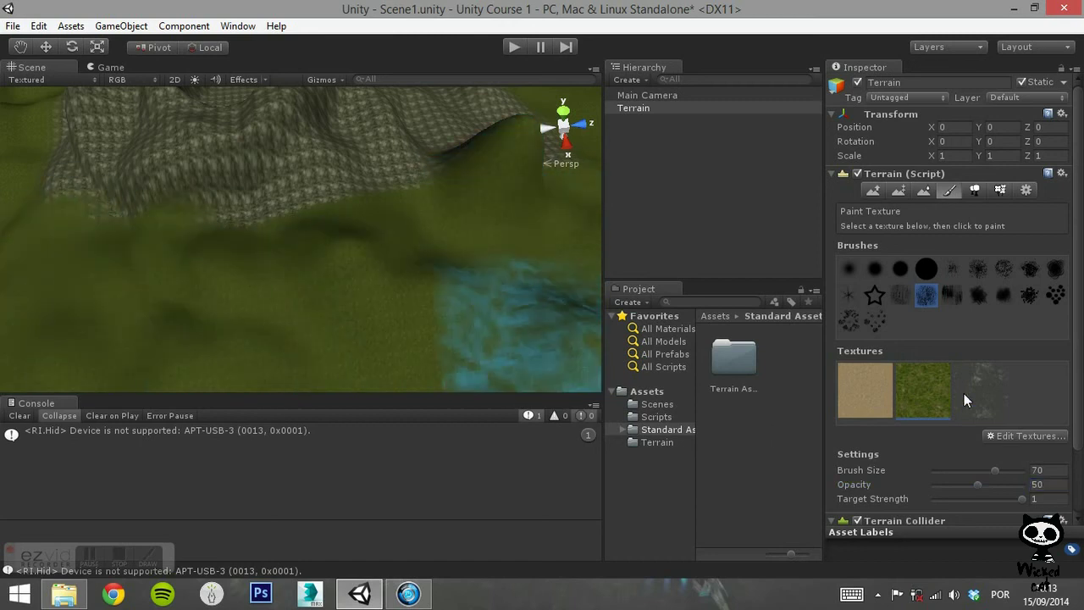
# - With a soft brush, paint the rock texture over the crater slopes
pyautogui.click(952, 269)
pyautogui.click(978, 386)
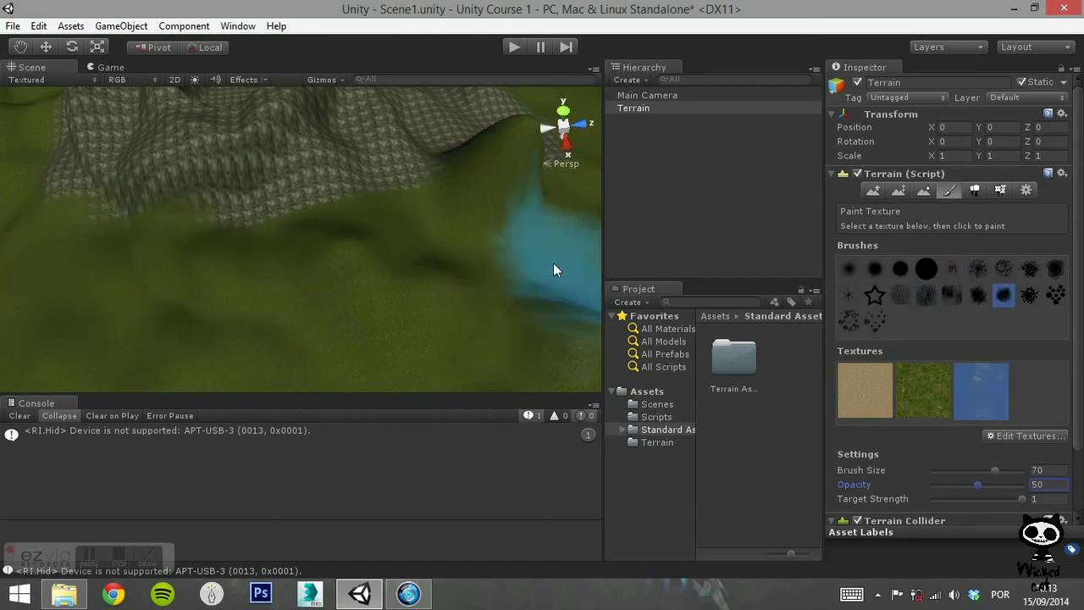
pyautogui.click(972, 470)
pyautogui.moveTo(497, 197)
pyautogui.mouseDown()
pyautogui.moveTo(537, 182)
pyautogui.moveTo(310, 124)
pyautogui.moveTo(194, 229)
pyautogui.moveTo(105, 181)
pyautogui.moveTo(193, 62)
pyautogui.moveTo(271, 49)
pyautogui.moveTo(436, 71)
pyautogui.moveTo(109, 353)
pyautogui.moveTo(10, 363)
pyautogui.moveTo(363, 223)
pyautogui.moveTo(259, 293)
pyautogui.moveTo(117, 110)
pyautogui.moveTo(17, 67)
pyautogui.mouseUp()
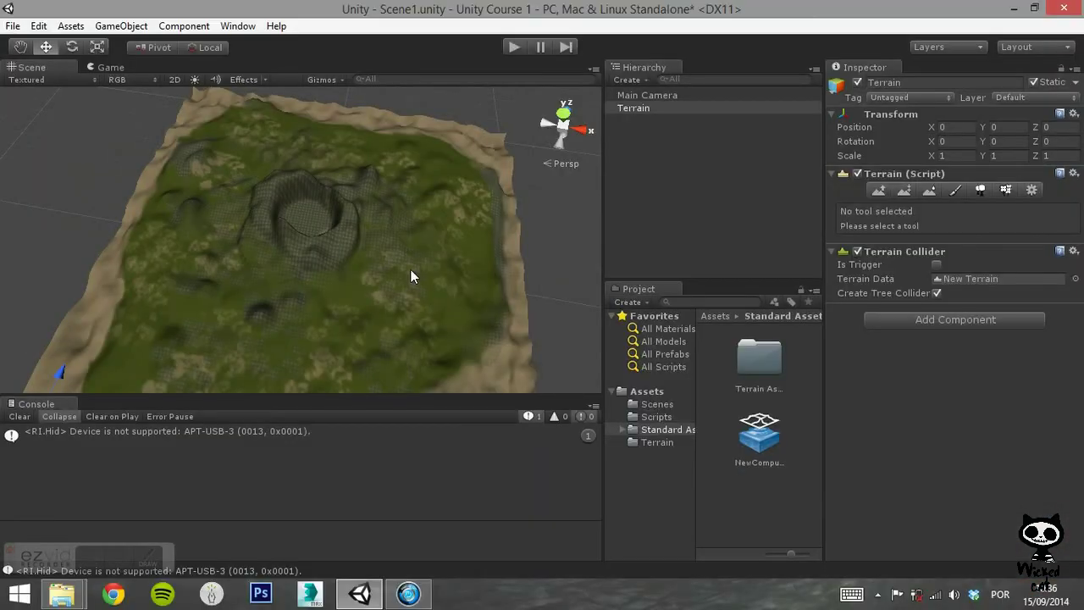
pyautogui.moveTo(411, 276)
pyautogui.keyDown('alt'); pyautogui.mouseDown()
pyautogui.moveTo(218, 297)
pyautogui.moveTo(212, 286)
pyautogui.moveTo(288, 206)
pyautogui.moveTo(303, 232)
pyautogui.moveTo(460, 121)
pyautogui.moveTo(484, 121)
pyautogui.moveTo(484, 97)
pyautogui.moveTo(460, 68)
pyautogui.moveTo(505, 14)
pyautogui.moveTo(634, 541)
pyautogui.moveTo(714, 524)
pyautogui.moveTo(846, 537)
pyautogui.mouseUp(); pyautogui.keyUp('alt')
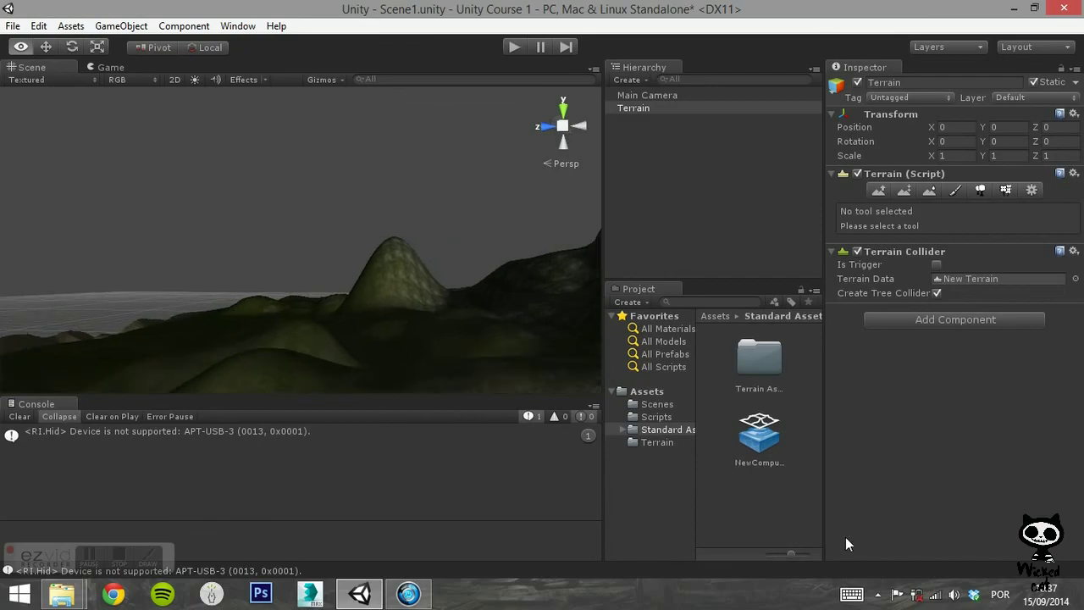